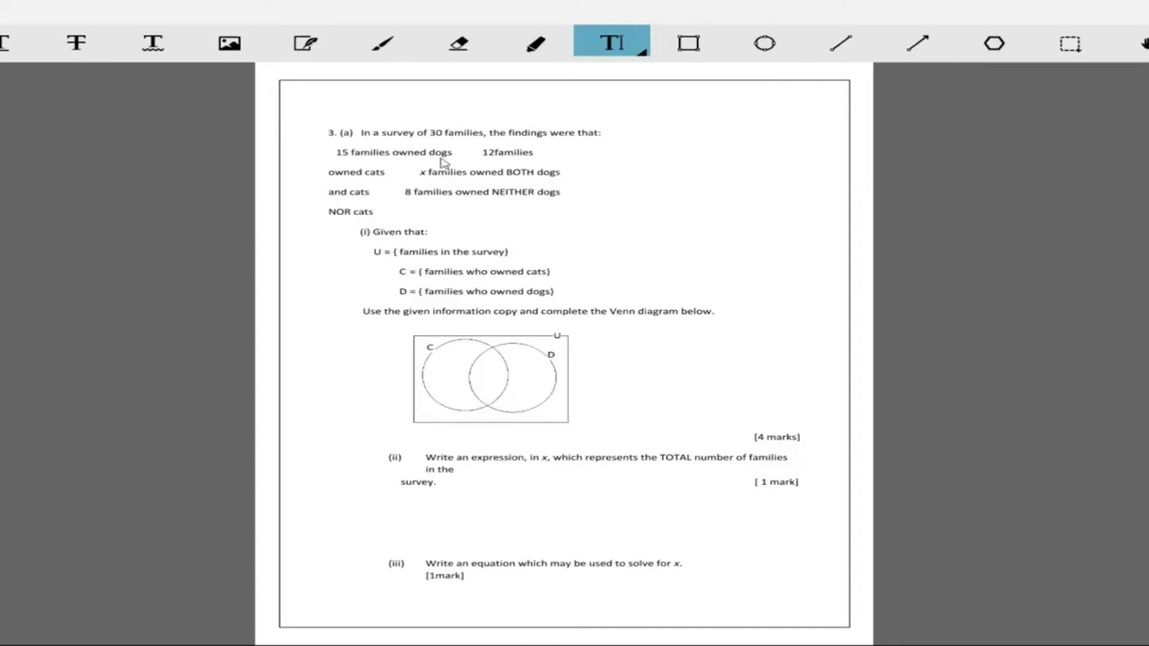
- Add a red text label 30 beside the U of the Venn diagram and adjust its position
{"action": "scroll", "coordinate": [443, 163], "scroll_direction": "up", "scroll_amount": 2}
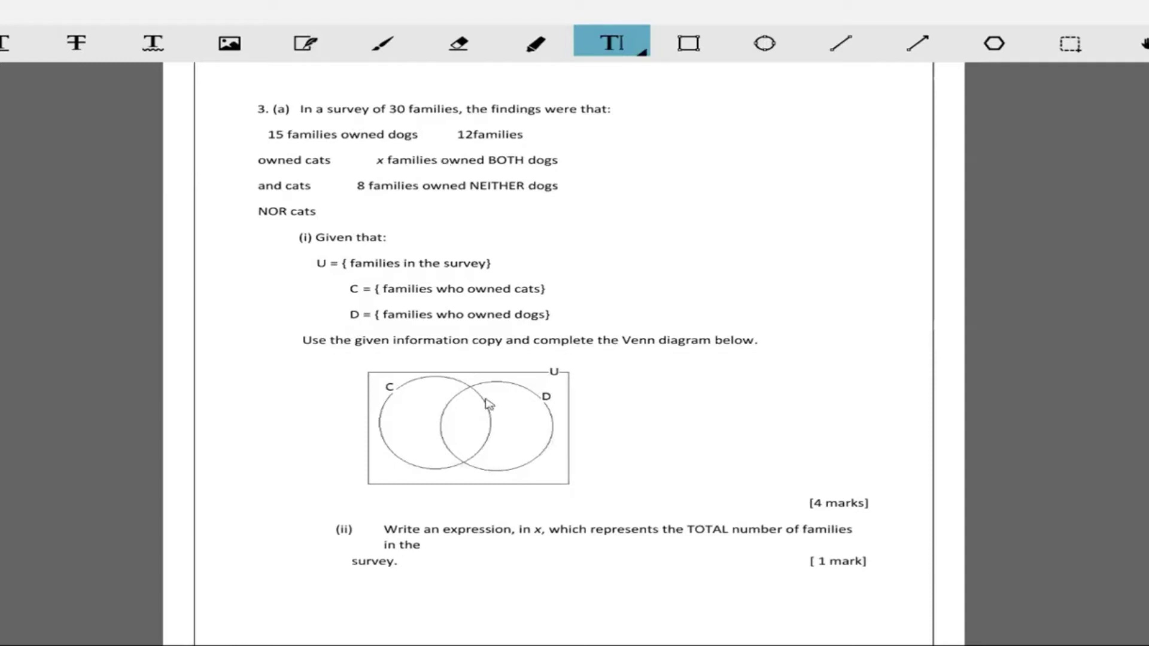
{"action": "left_click", "coordinate": [601, 381]}
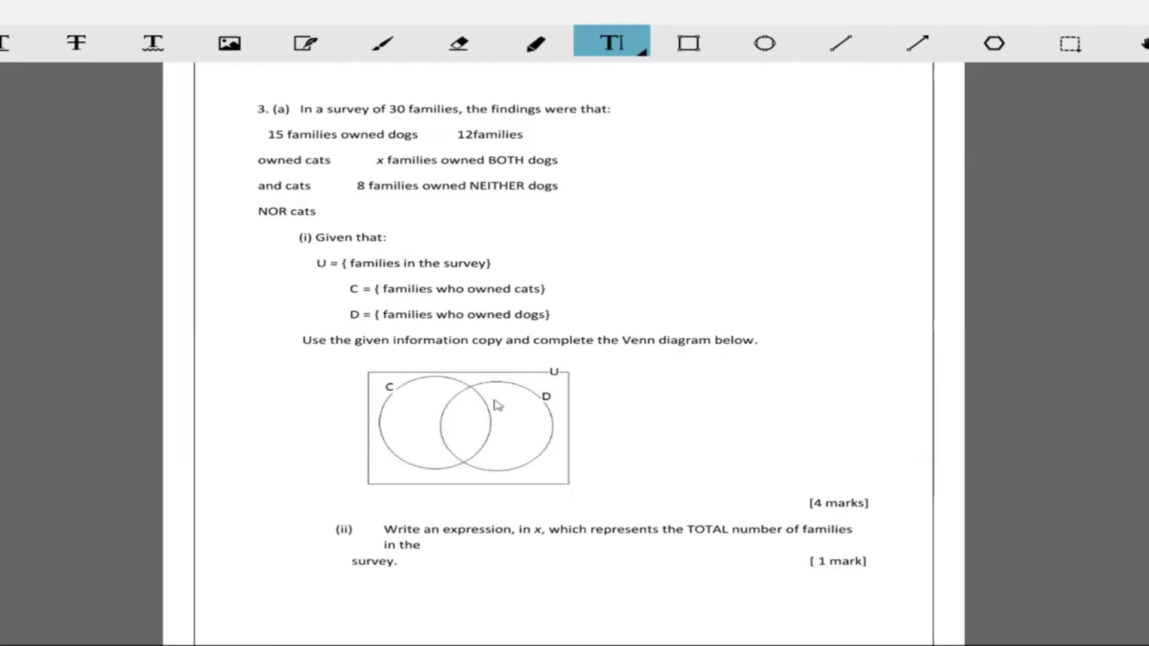
{"action": "type", "text": "30"}
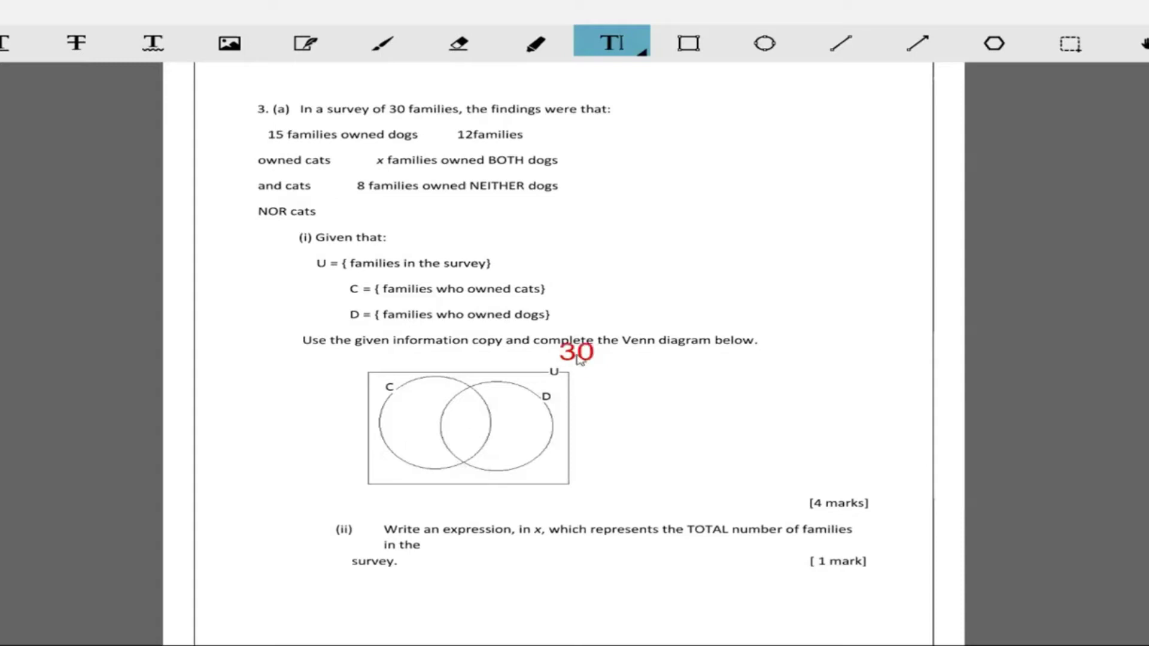
{"action": "left_click_drag", "start_coordinate": [582, 358], "coordinate": [577, 353]}
{"action": "left_click", "coordinate": [562, 358]}
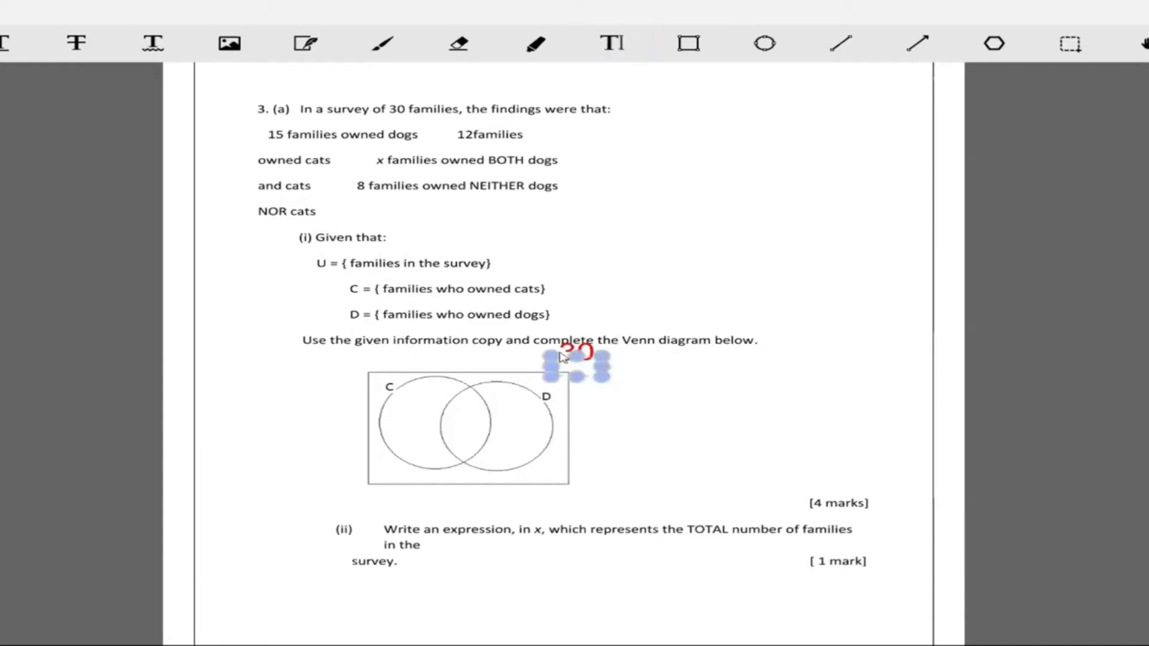
- Add the text X in the overlap of circles C and D
{"action": "left_click", "coordinate": [453, 413]}
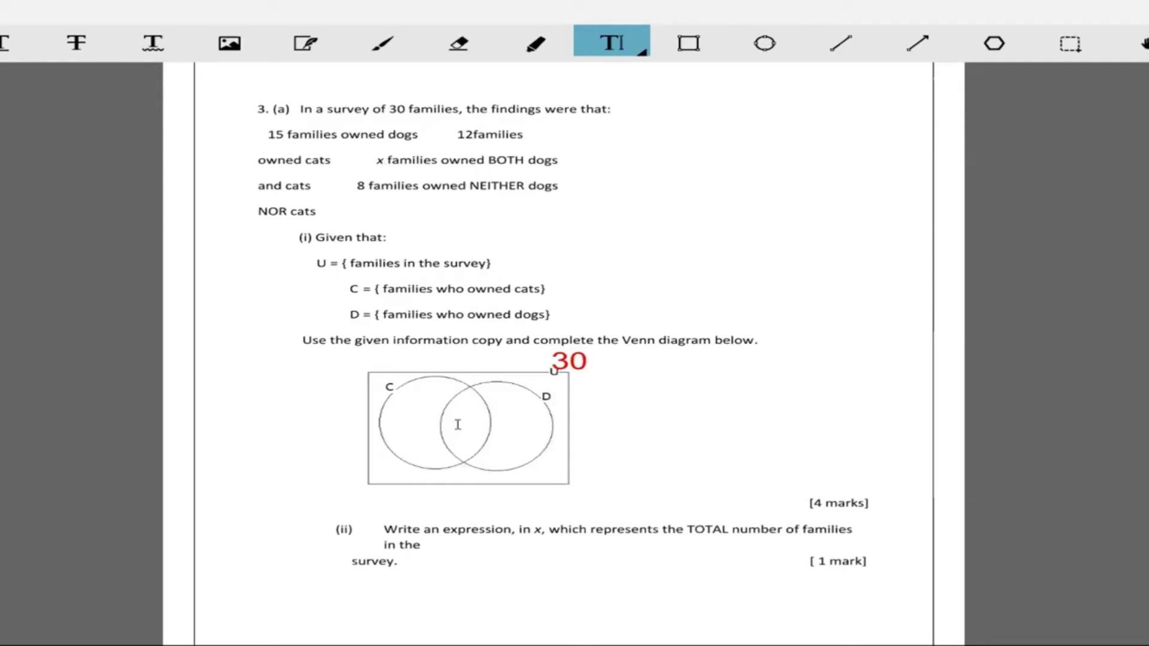
{"action": "type", "text": "X"}
{"action": "left_click", "coordinate": [259, 430]}
- Add the text 8 to the Venn diagram's rectangle and reposition it by the lower edge of circle D
{"action": "left_click", "coordinate": [531, 476]}
{"action": "type", "text": "8"}
{"action": "left_click", "coordinate": [561, 465]}
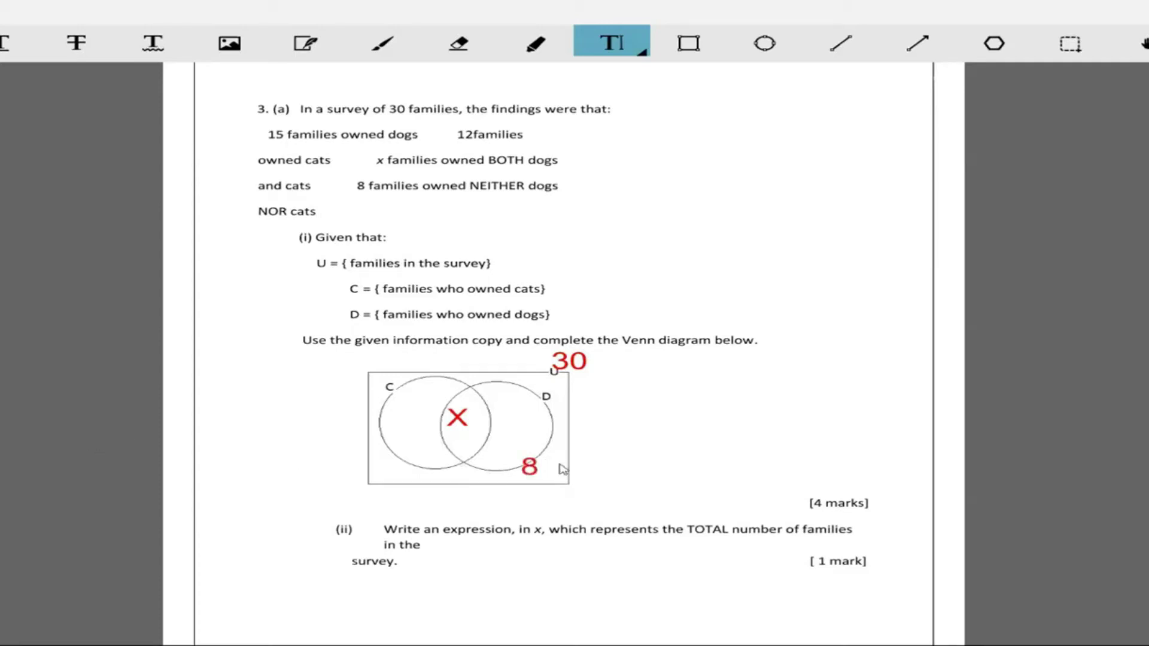
{"action": "left_click", "coordinate": [521, 459]}
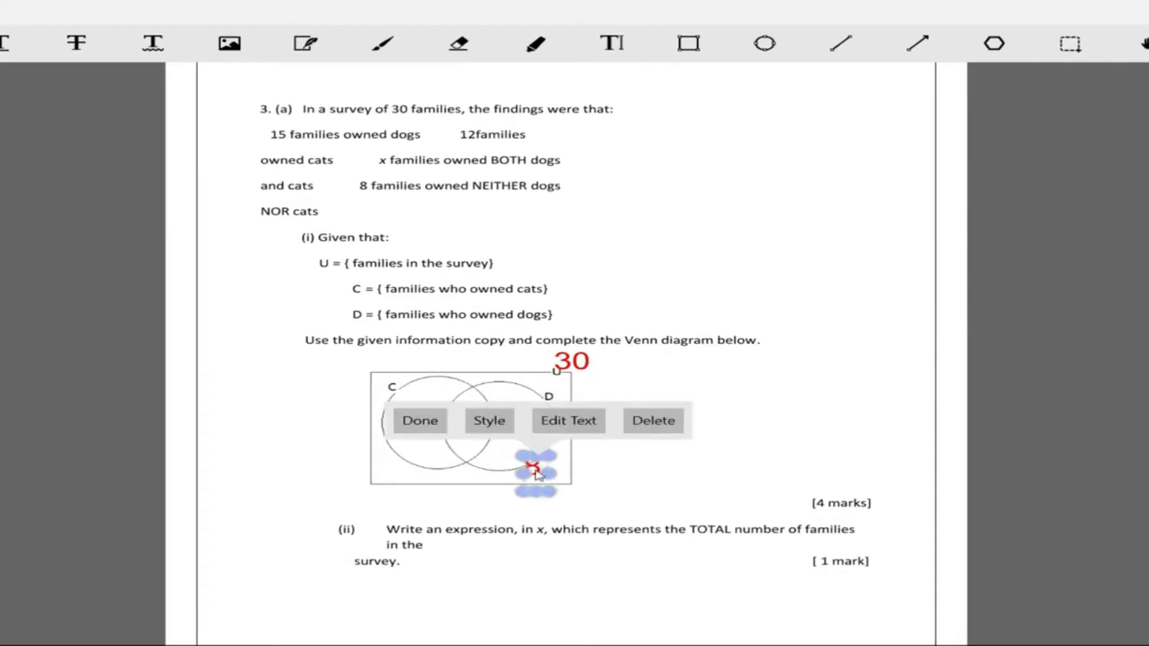
{"action": "left_click_drag", "start_coordinate": [536, 471], "coordinate": [588, 479]}
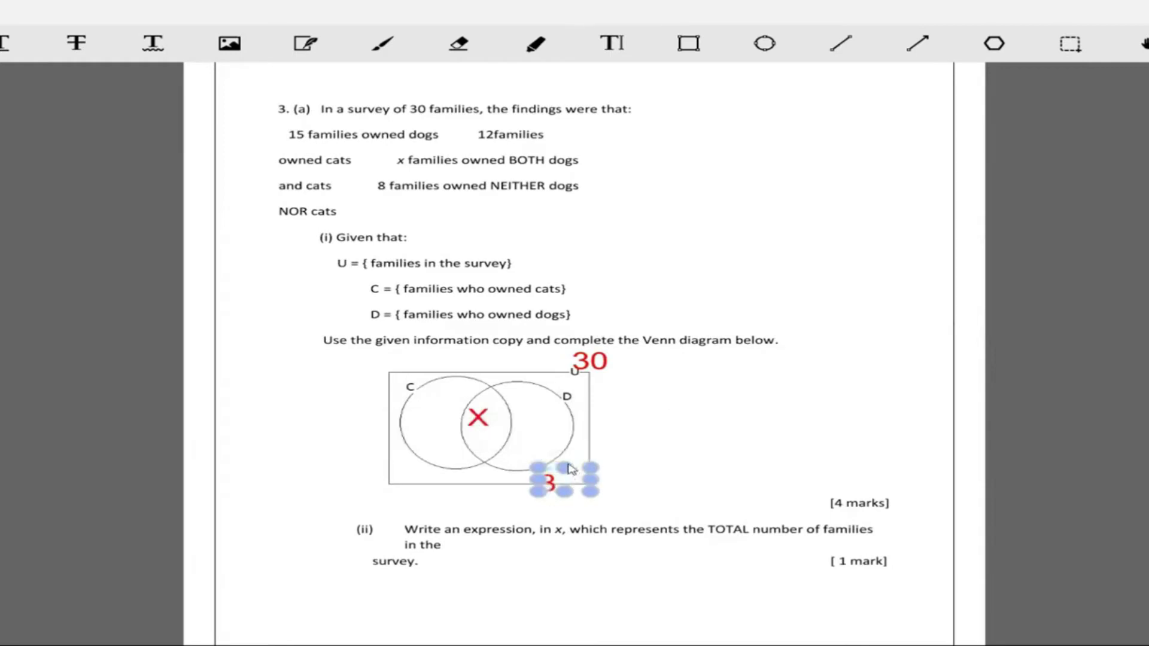
{"action": "left_click", "coordinate": [568, 465]}
{"action": "left_click", "coordinate": [565, 463]}
{"action": "left_click_drag", "start_coordinate": [549, 469], "coordinate": [565, 475]}
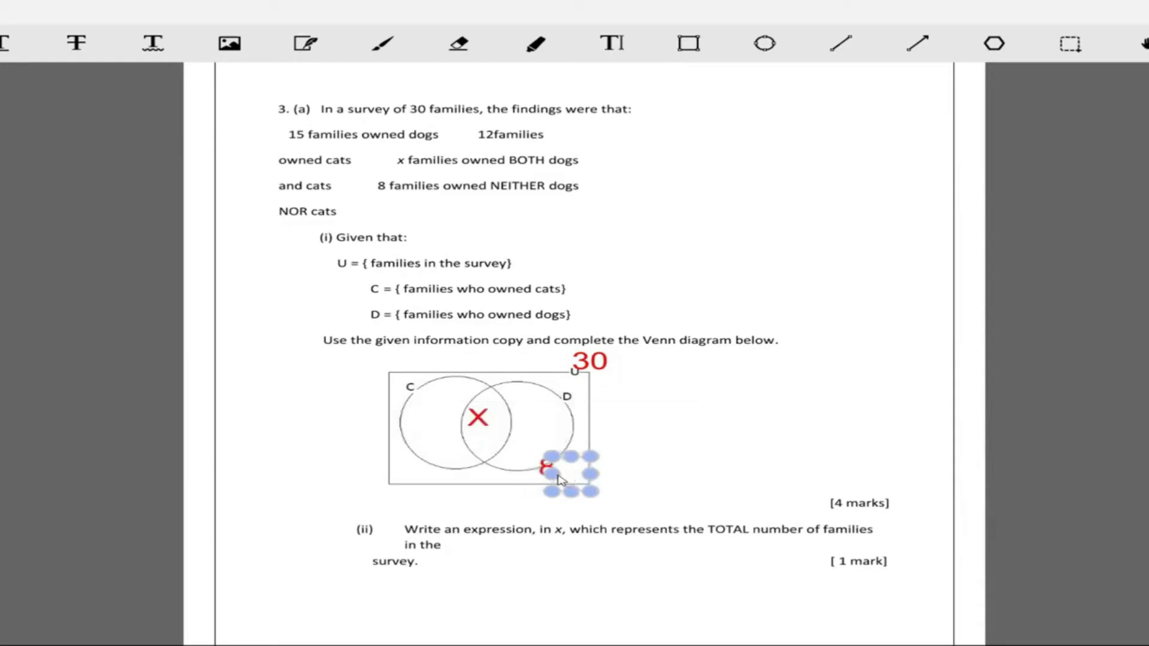
{"action": "left_click", "coordinate": [305, 471]}
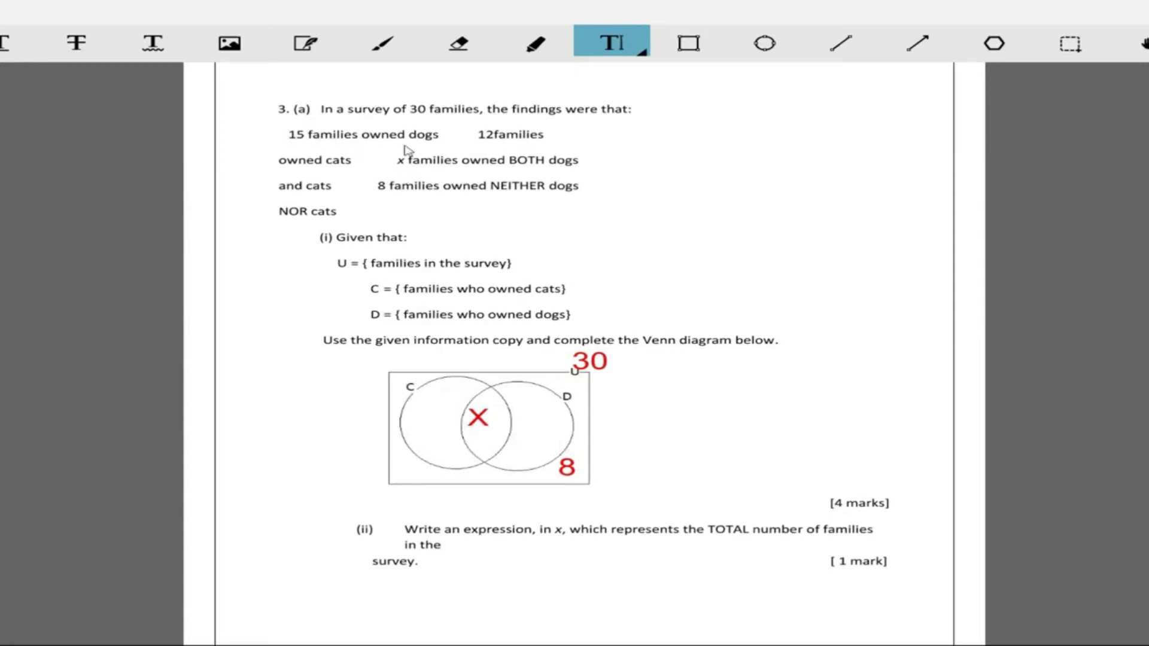
- Handwrite 12-x in the cats-only region and 15-x in the dogs-only region with the ink brush
{"action": "left_click", "coordinate": [381, 42]}
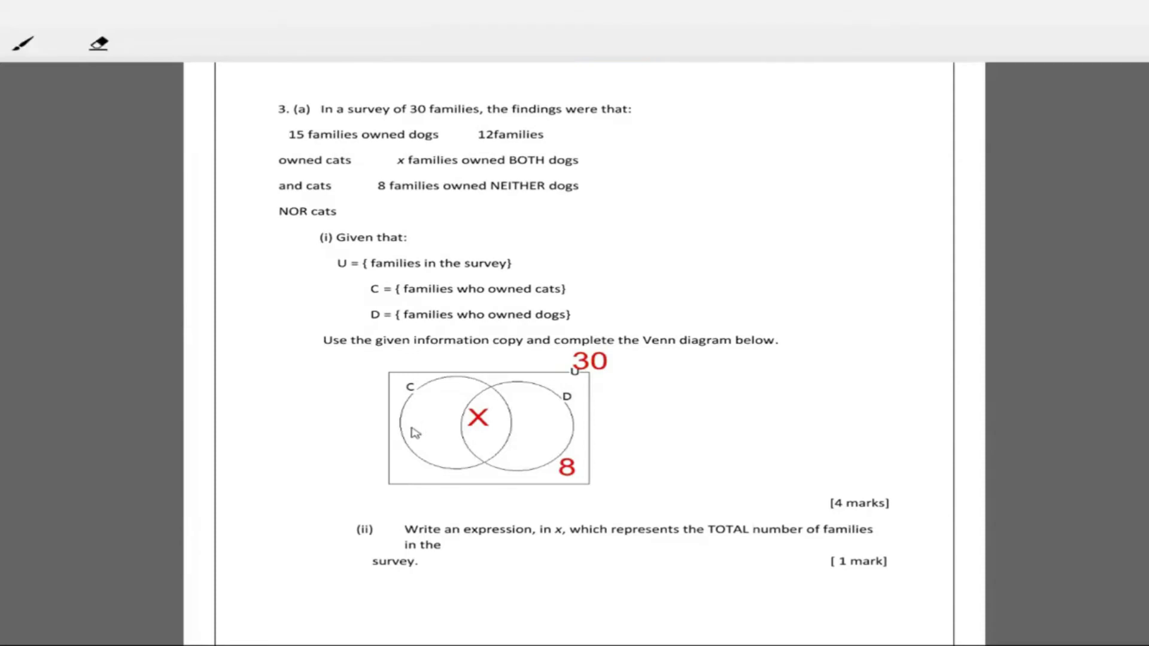
{"action": "left_click_drag", "start_coordinate": [410, 412], "coordinate": [411, 426]}
{"action": "mouse_move", "coordinate": [421, 412]}
{"action": "left_mouse_down"}
{"action": "mouse_move", "coordinate": [422, 426]}
{"action": "mouse_move", "coordinate": [562, 424]}
{"action": "mouse_move", "coordinate": [548, 427]}
{"action": "left_mouse_up"}
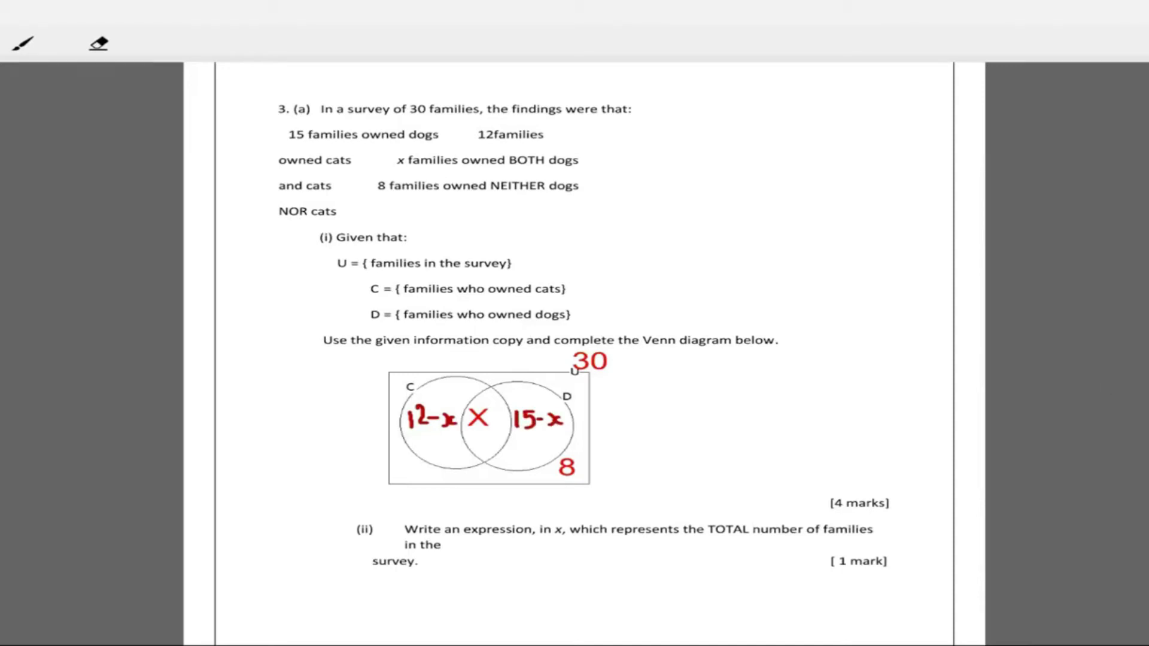
{"action": "key", "text": "Escape"}
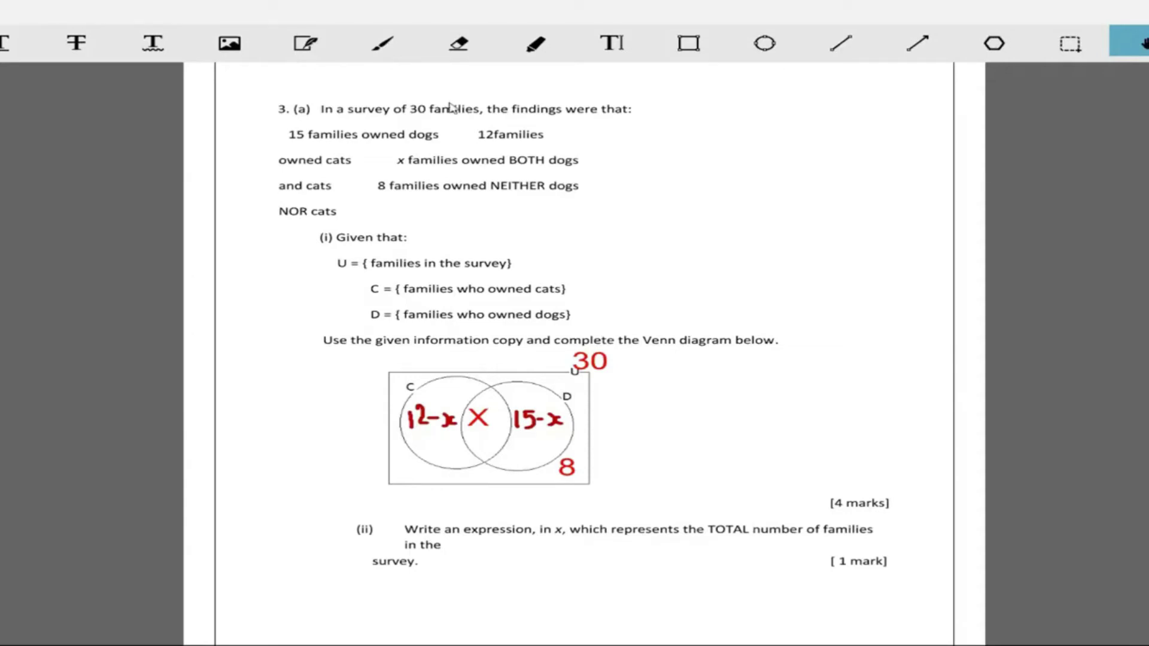
- Write the expression 12-X+X+15-X+8 as text beneath part (ii)
{"action": "left_click", "coordinate": [612, 43]}
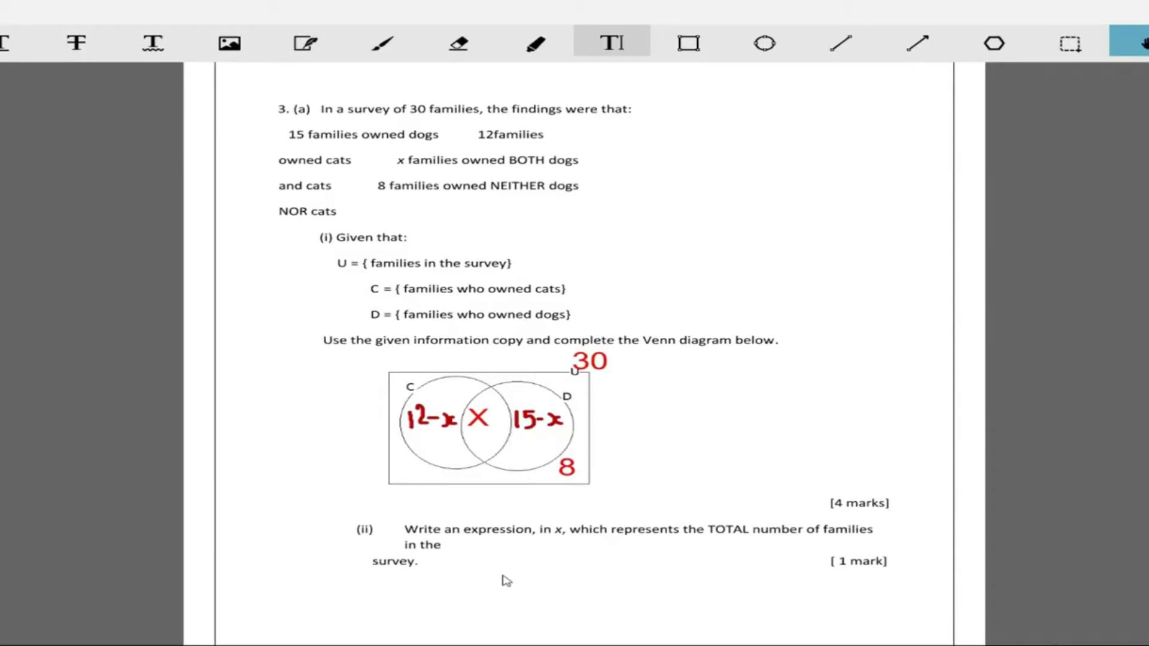
{"action": "left_click", "coordinate": [518, 616]}
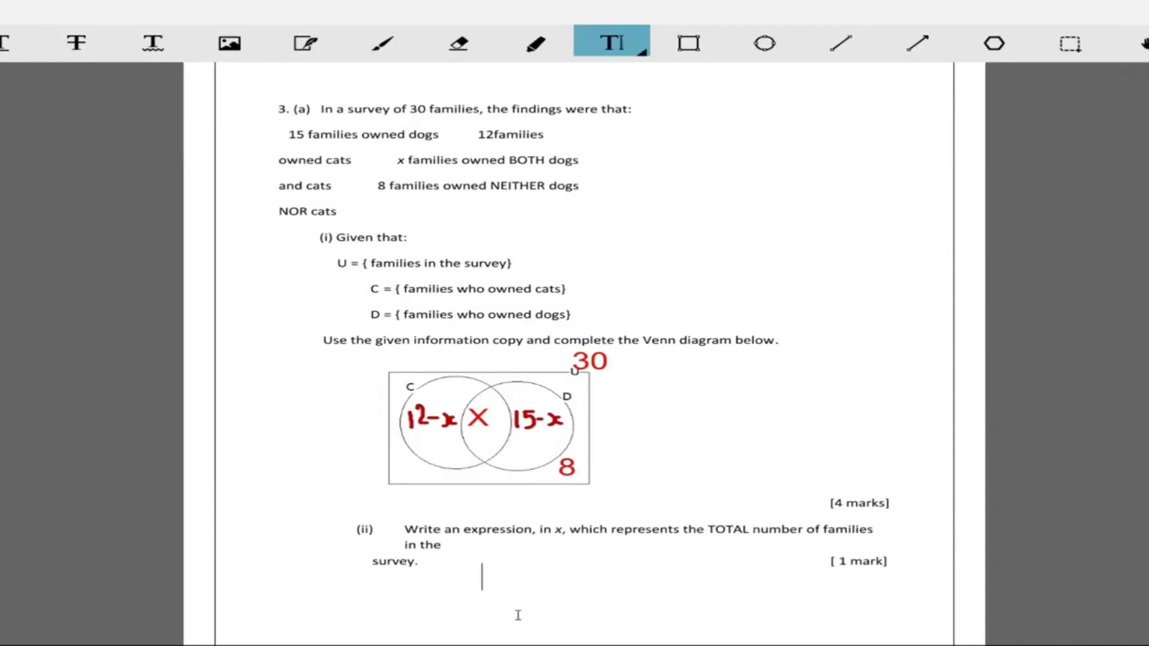
{"action": "type", "text": "12-X+X"}
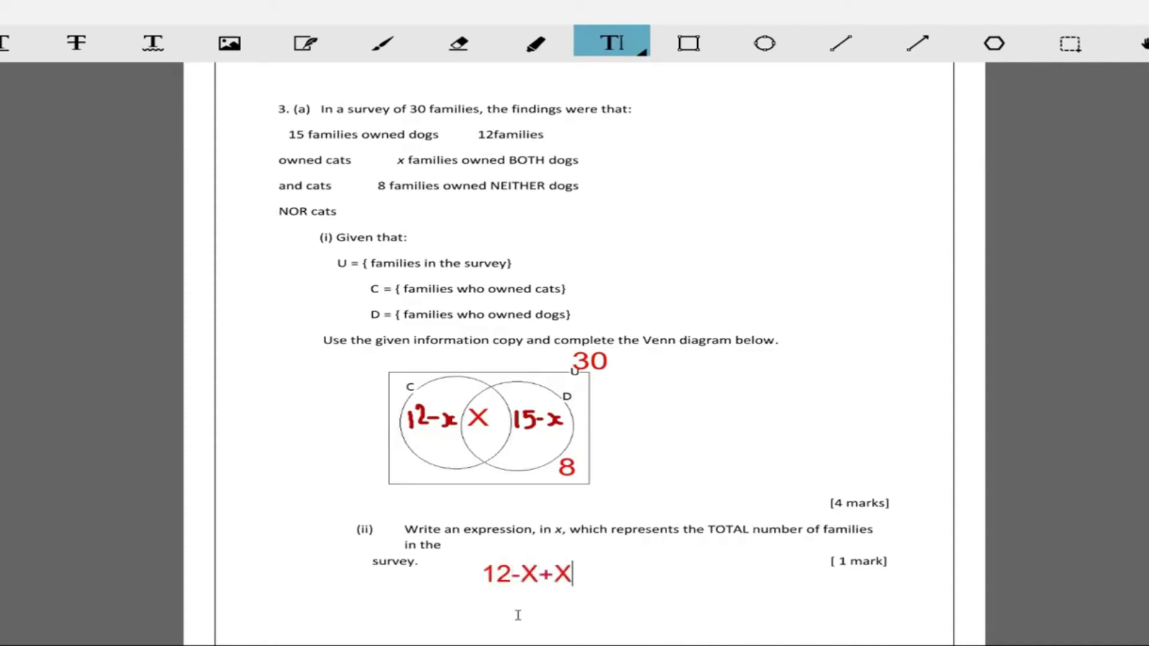
{"action": "type", "text": "+15-X+8"}
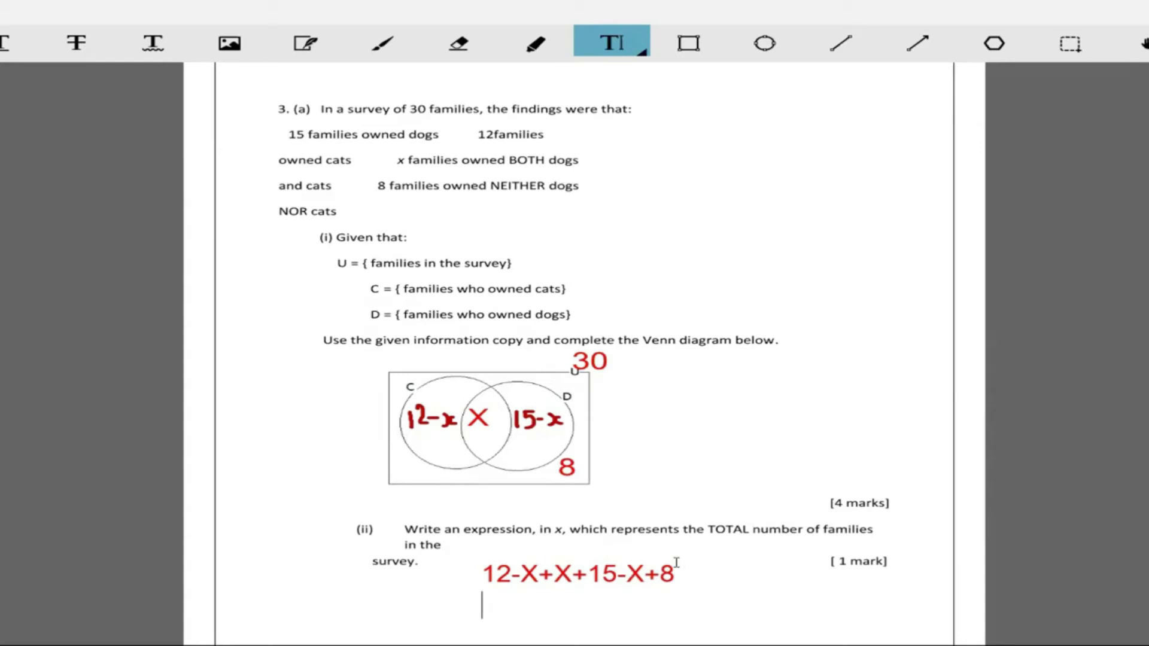
- Add the simplified expression 35-X on a second line of the part (ii) answer
{"action": "type", "text": "35-X"}
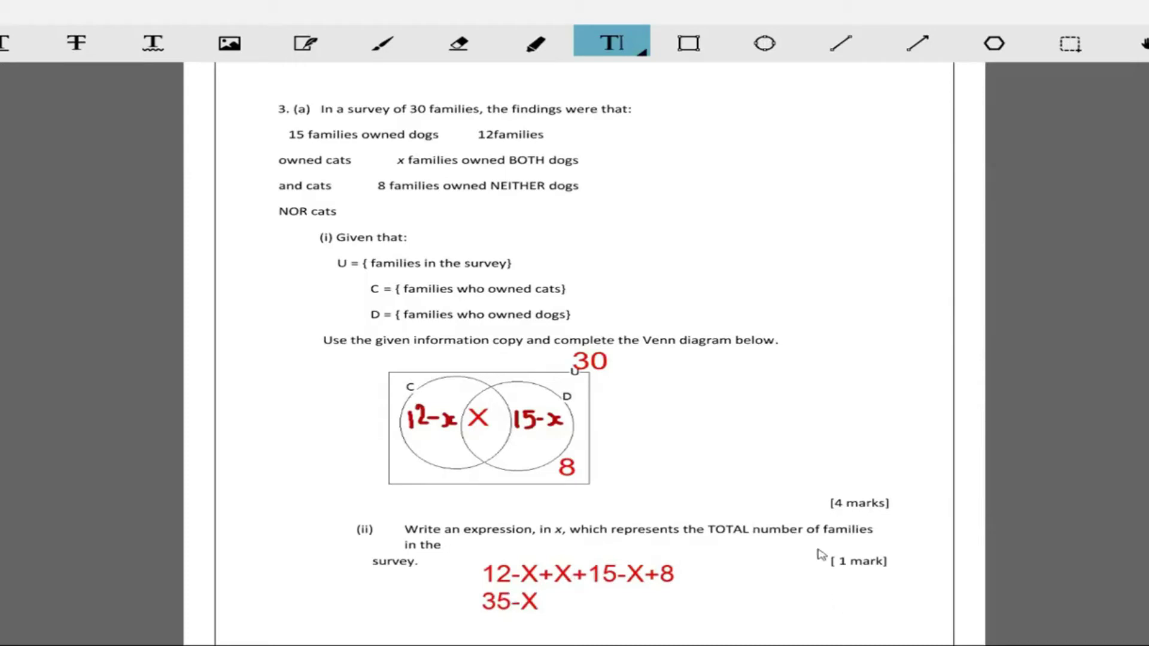
{"action": "key", "text": "Escape"}
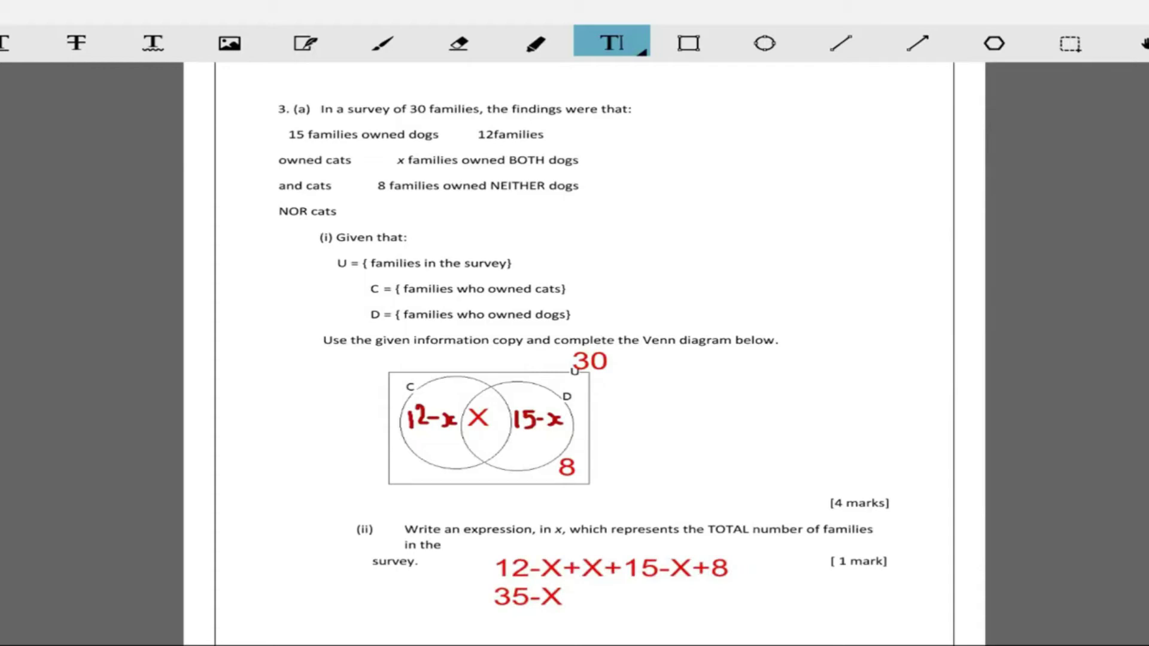
- Write the equation 35-X=30 as text beneath part (iii)
{"action": "scroll", "coordinate": [584, 353], "scroll_direction": "down", "scroll_amount": 2}
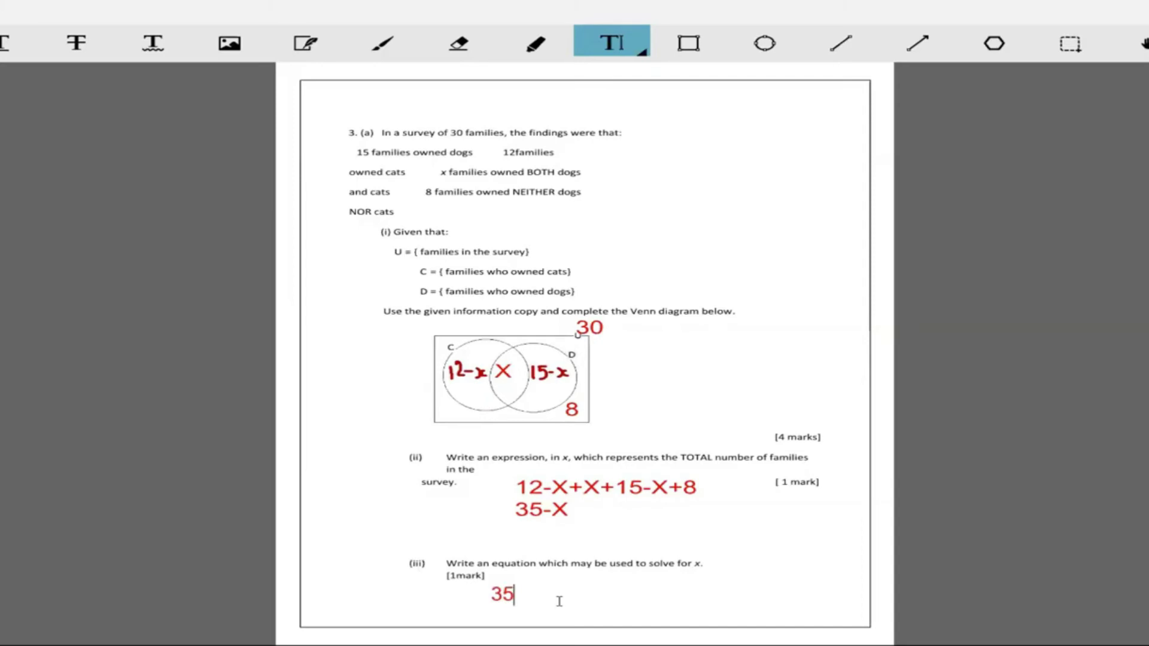
{"action": "type", "text": "-X=30"}
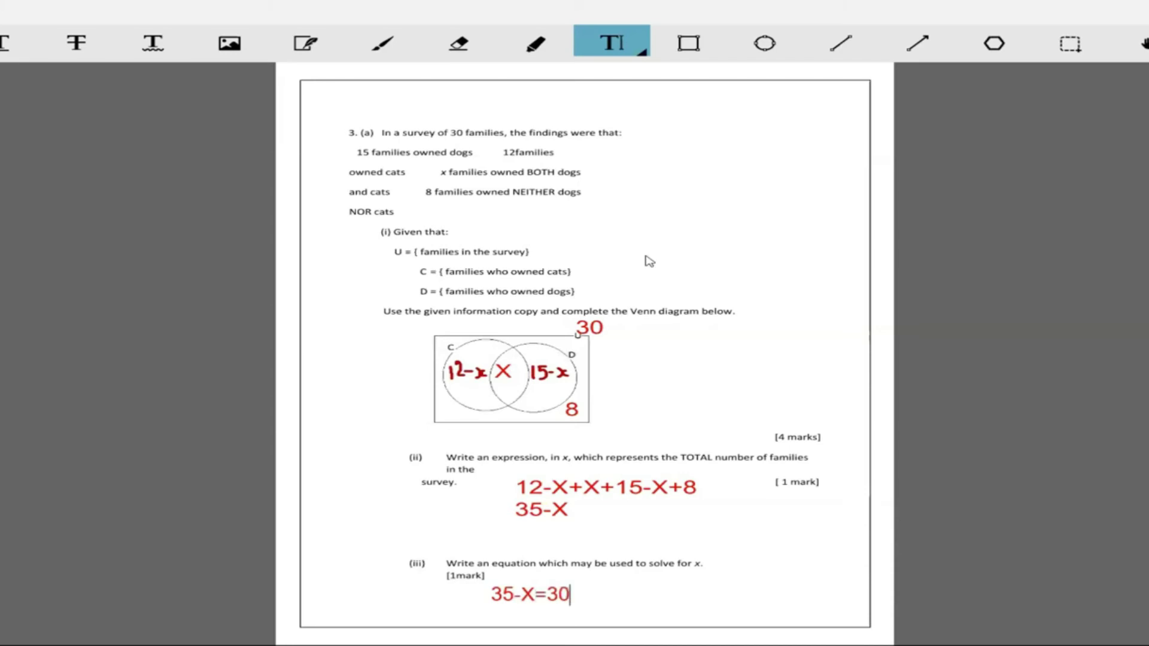
{"action": "left_click", "coordinate": [634, 224]}
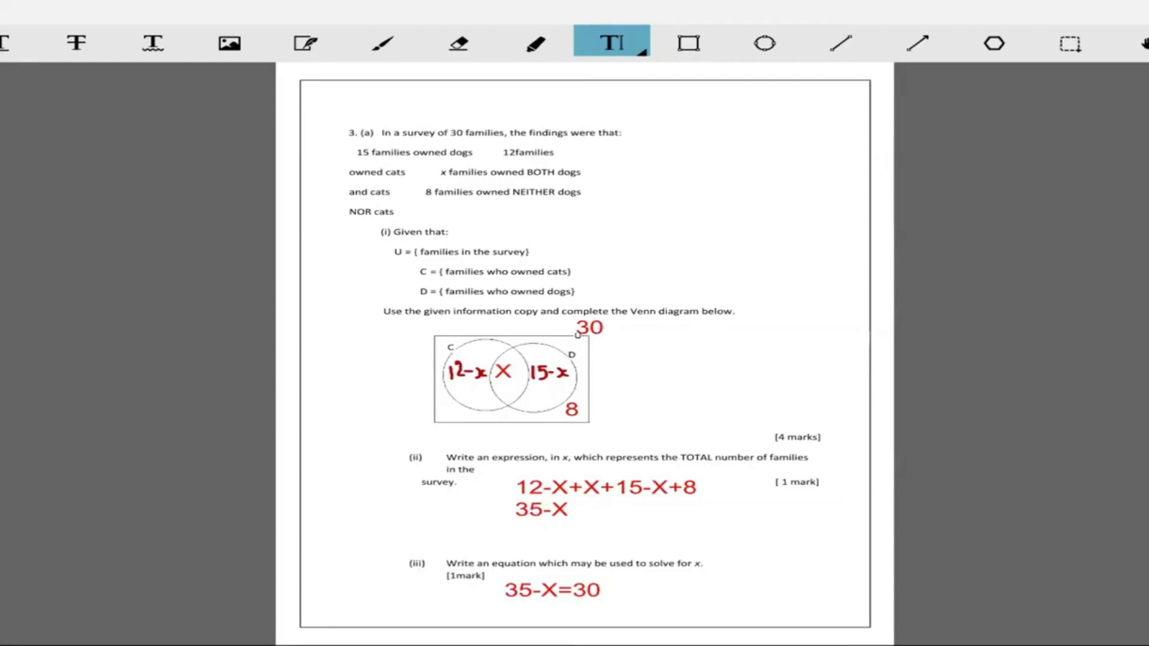
- Go to part (b) and examine the parallelogram ABCD diagram and its construction instructions
{"action": "scroll", "coordinate": [685, 272], "scroll_direction": "down", "scroll_amount": 1}
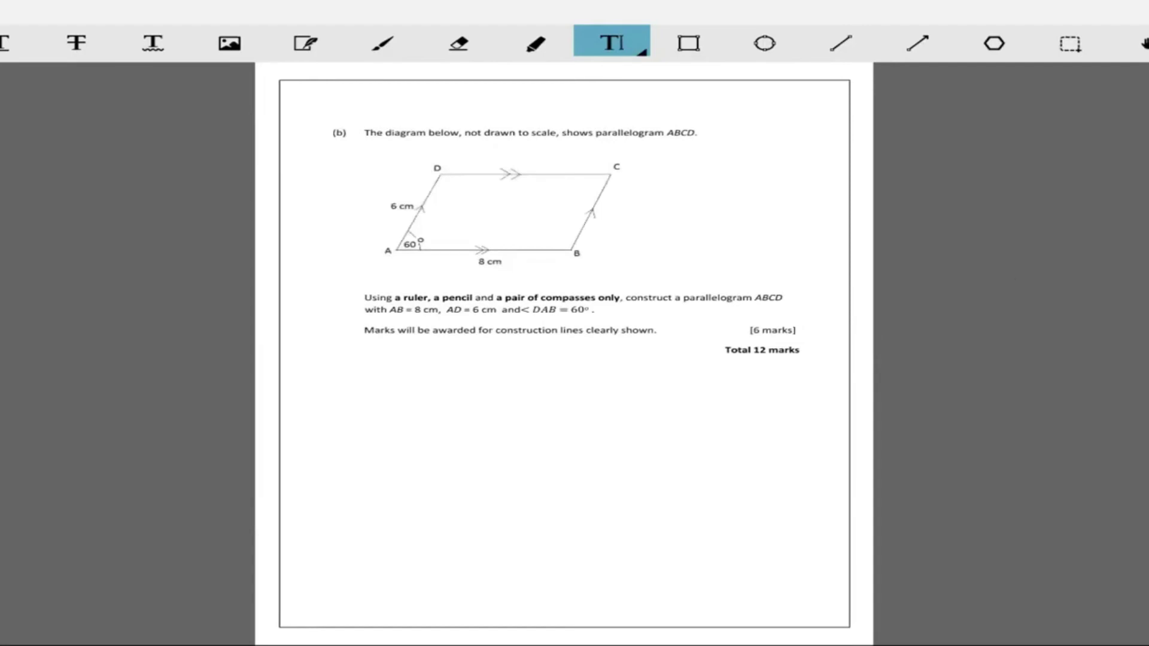
{"action": "scroll", "coordinate": [999, 221], "scroll_direction": "up", "scroll_amount": 1}
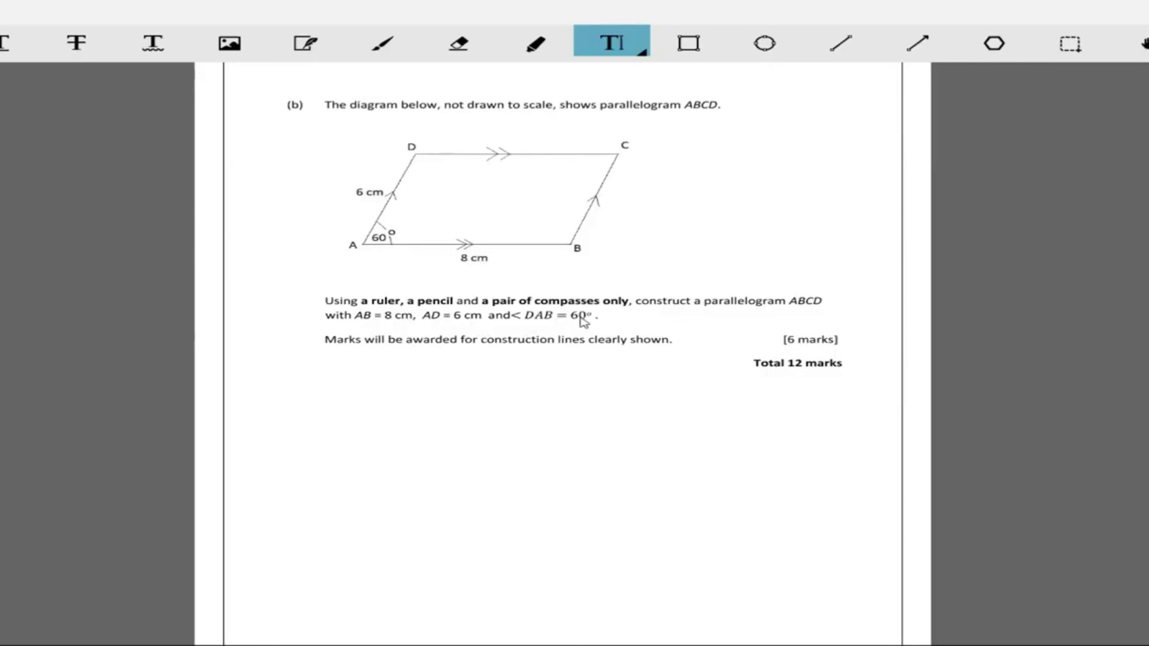
{"action": "left_click_drag", "start_coordinate": [733, 299], "coordinate": [1123, 292]}
{"action": "left_click", "coordinate": [663, 305]}
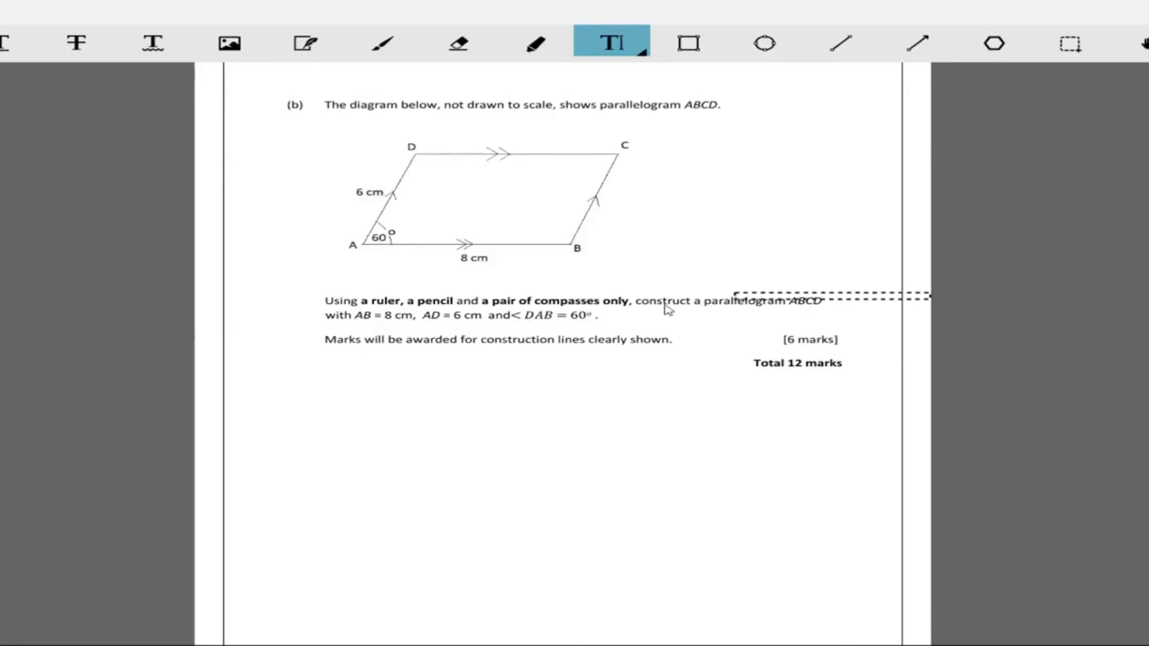
{"action": "left_click", "coordinate": [242, 359]}
{"action": "left_click", "coordinate": [568, 244]}
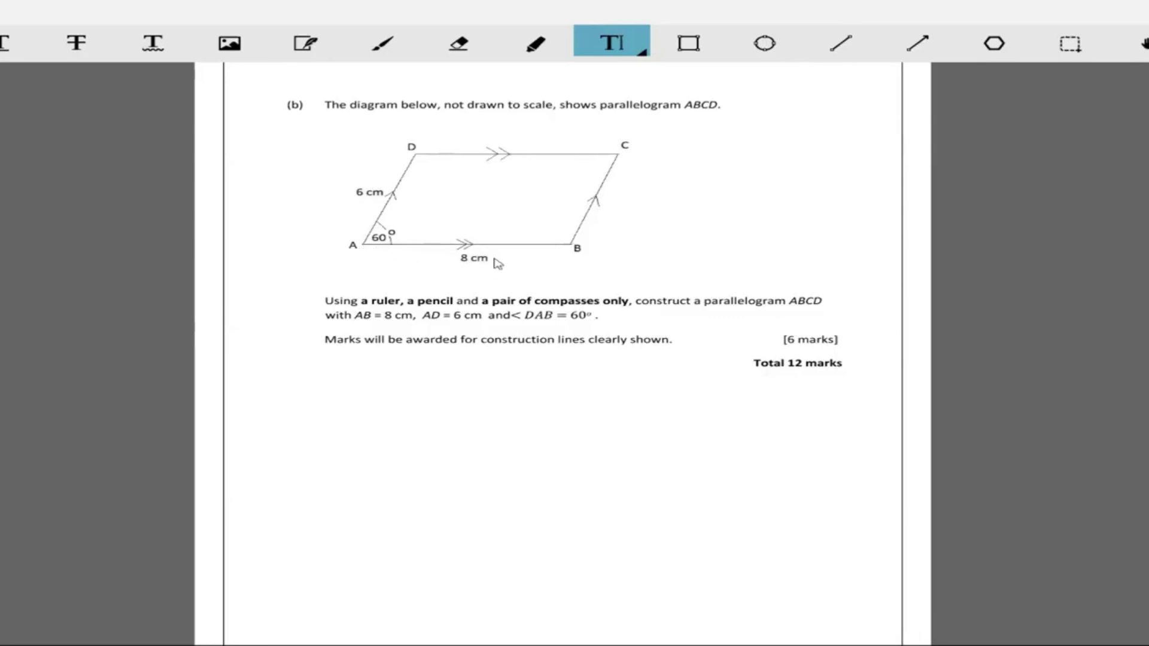